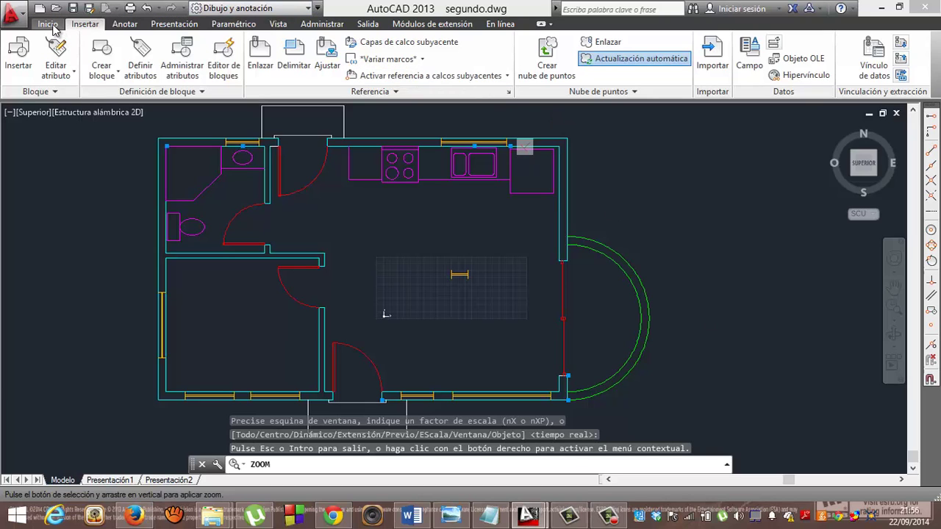
- Bring up the Inicio ribbon tab and end the real-time zoom on the floor plan
{"action": "left_click", "coordinate": [50, 25]}
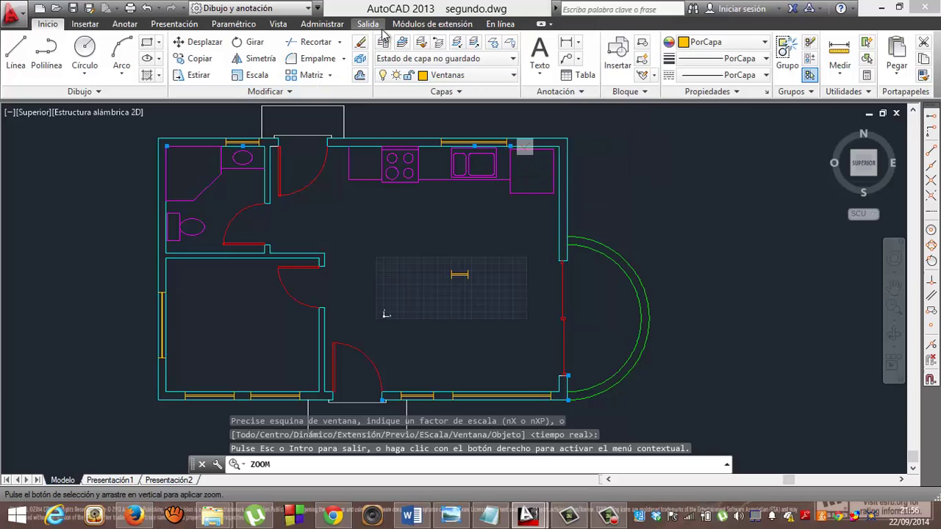
{"action": "key", "text": "Escape"}
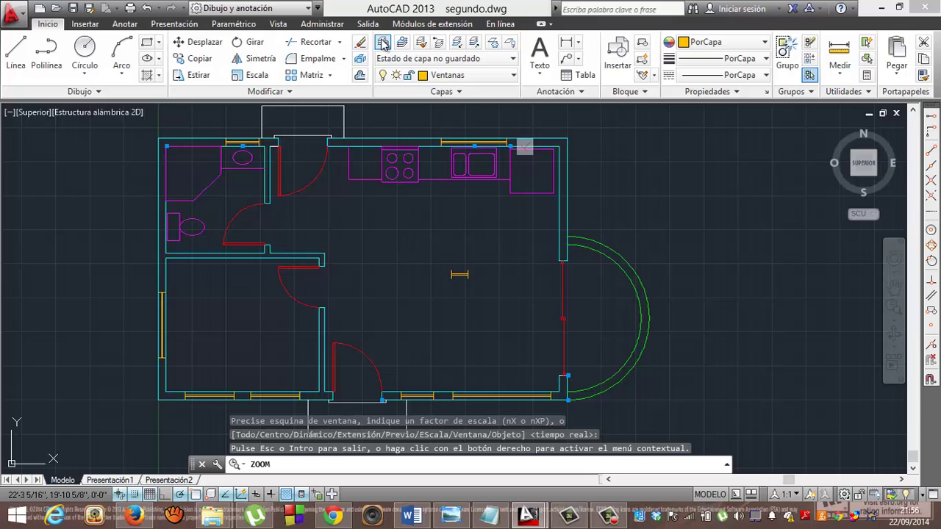
- In Layer Properties, add layer Alzado-F with colour 42 and set it as current
{"action": "left_click", "coordinate": [383, 44]}
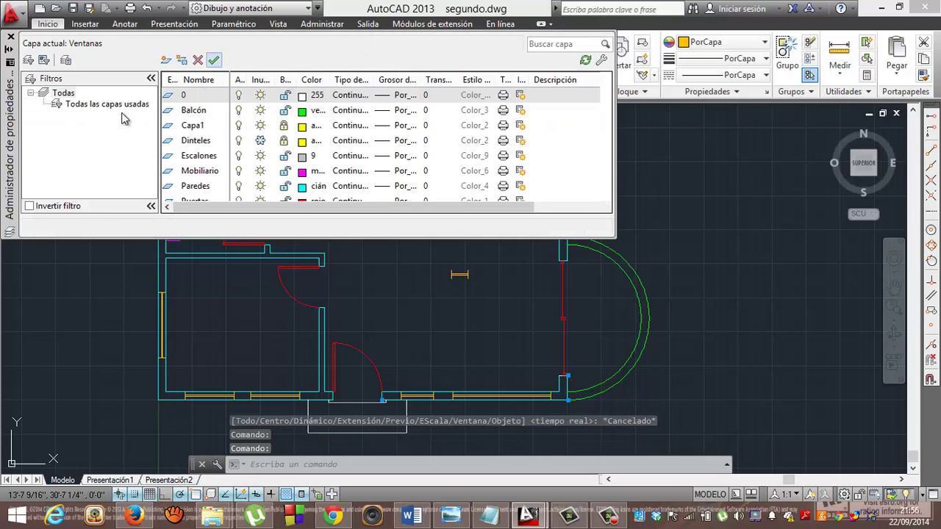
{"action": "left_click", "coordinate": [167, 61]}
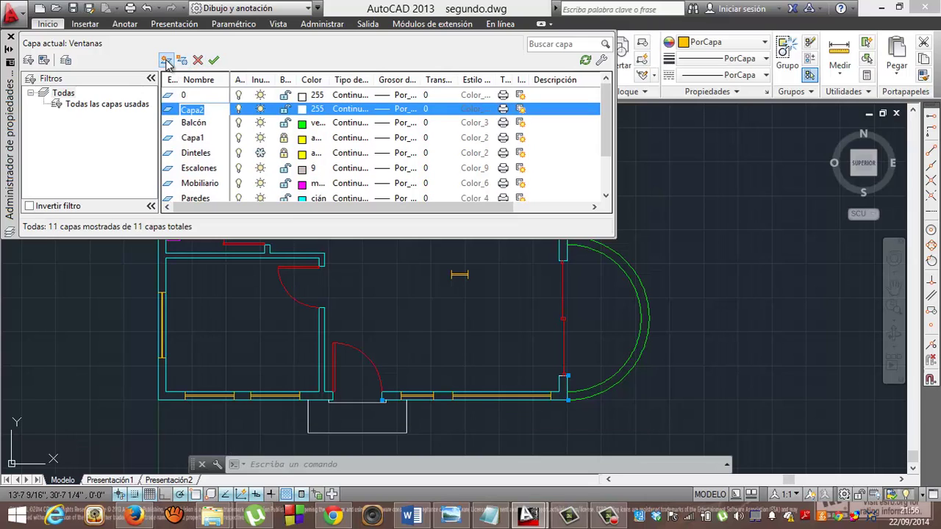
{"action": "key", "text": "BackSpace"}
{"action": "type", "text": "Alzado-F"}
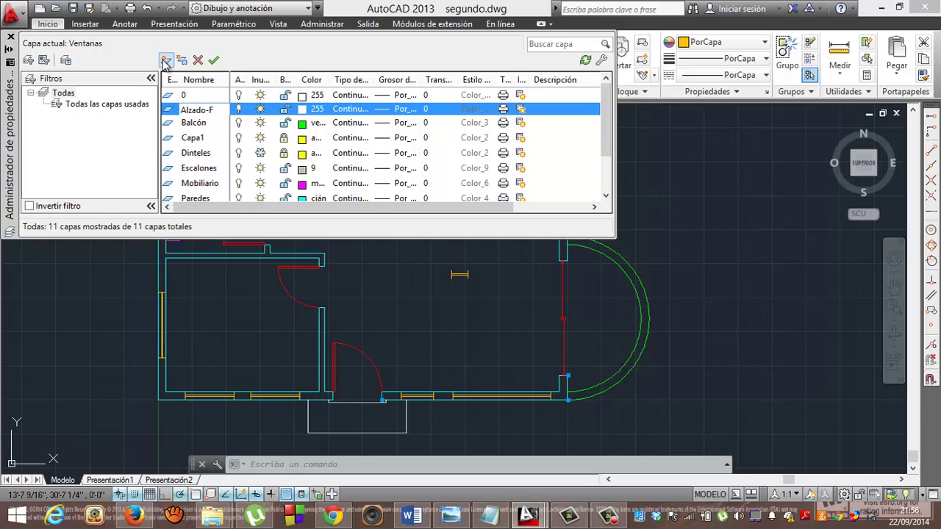
{"action": "key", "text": "Return"}
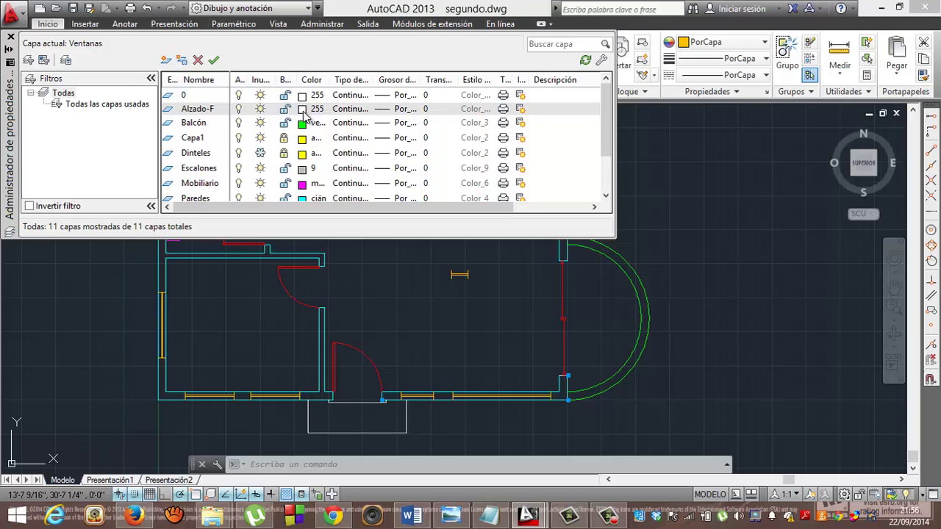
{"action": "left_click", "coordinate": [302, 110]}
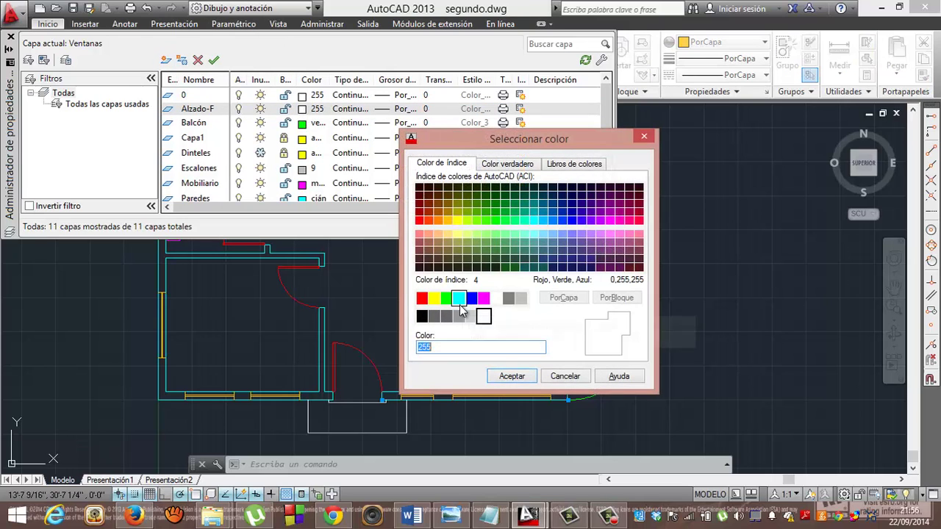
{"action": "type", "text": "42"}
{"action": "left_click", "coordinate": [531, 378]}
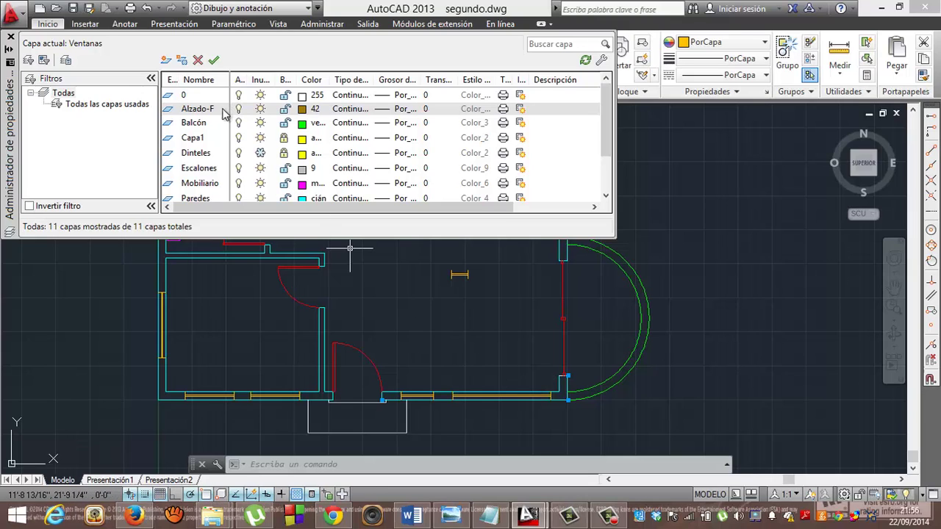
{"action": "double_click", "coordinate": [169, 109]}
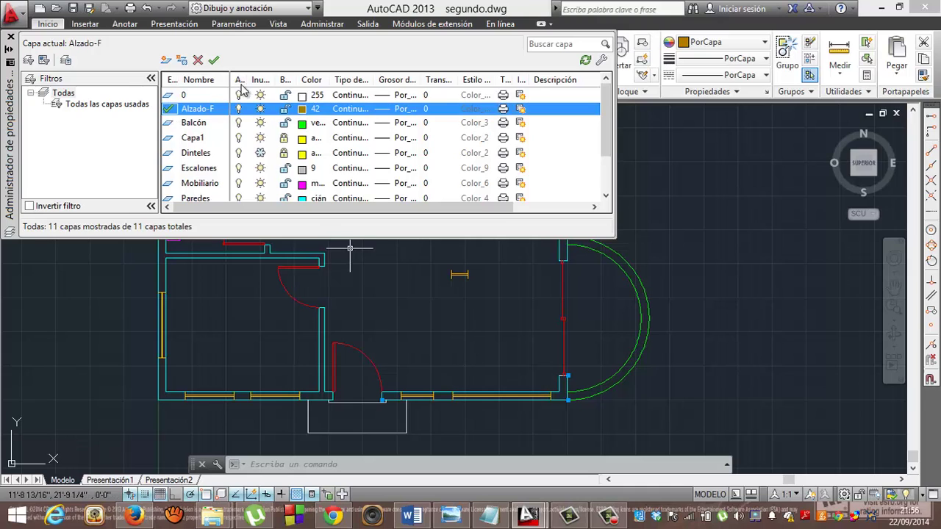
{"action": "left_click", "coordinate": [11, 37]}
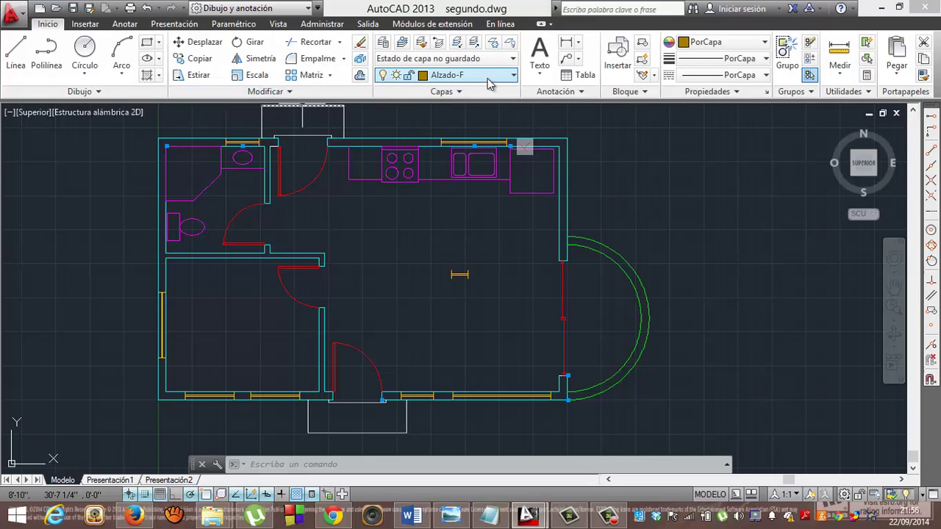
- Thaw the Dinteles and Tejado layers from the Capas layer dropdown
{"action": "left_click", "coordinate": [515, 74]}
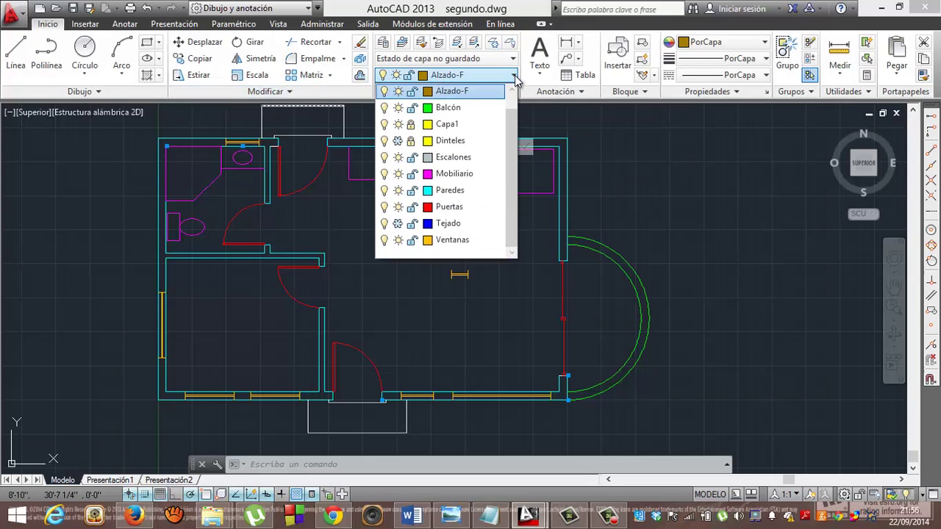
{"action": "left_click", "coordinate": [397, 141]}
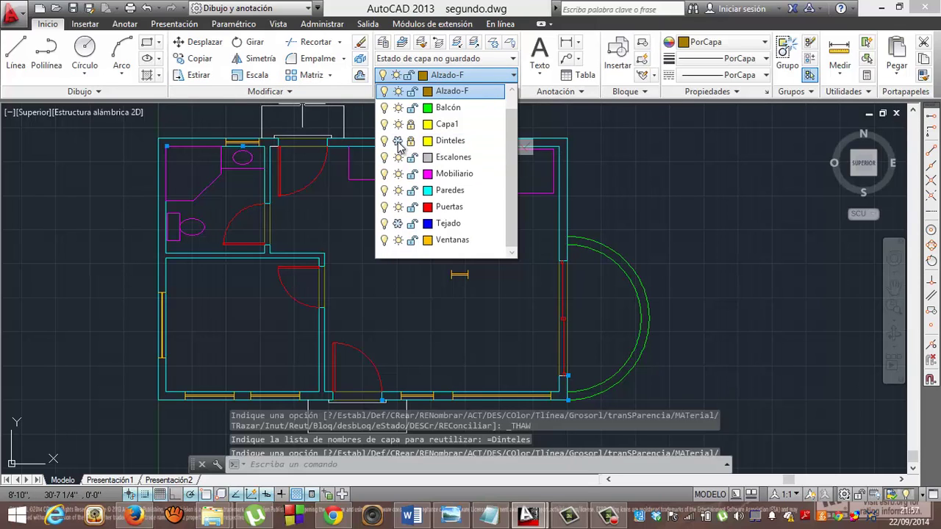
{"action": "left_click", "coordinate": [397, 223]}
{"action": "left_click", "coordinate": [45, 227]}
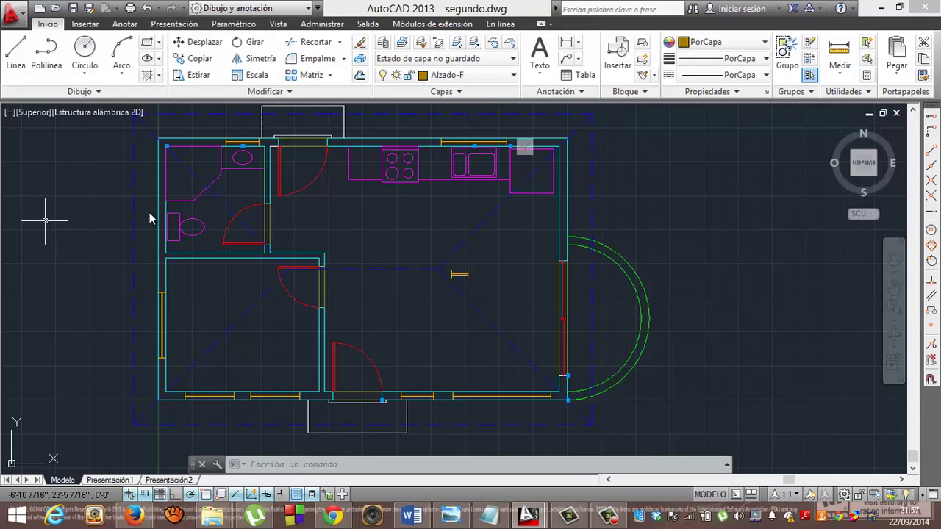
- Zoom out and pan the floor plan upward to leave empty space beneath it
{"action": "left_click", "coordinate": [895, 310]}
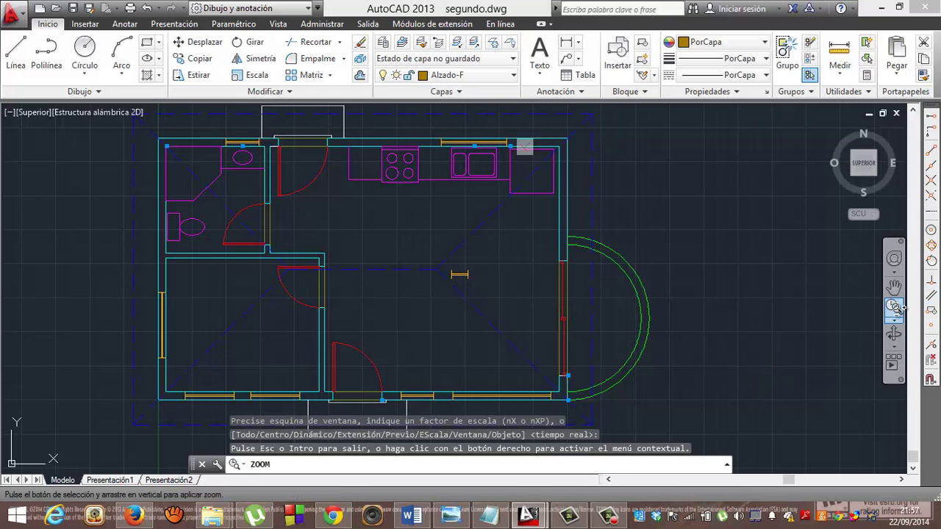
{"action": "left_click_drag", "start_coordinate": [404, 283], "coordinate": [368, 460]}
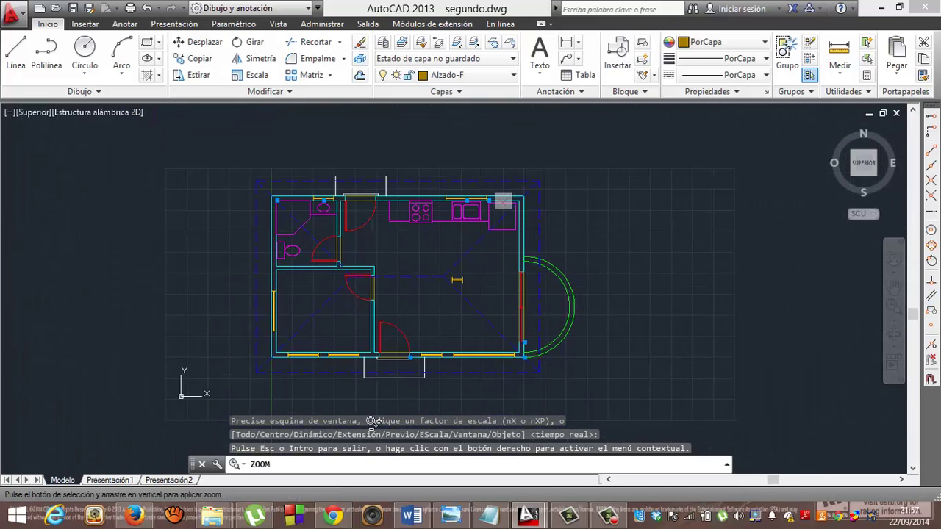
{"action": "left_click", "coordinate": [894, 289]}
{"action": "left_click_drag", "start_coordinate": [481, 290], "coordinate": [479, 208]}
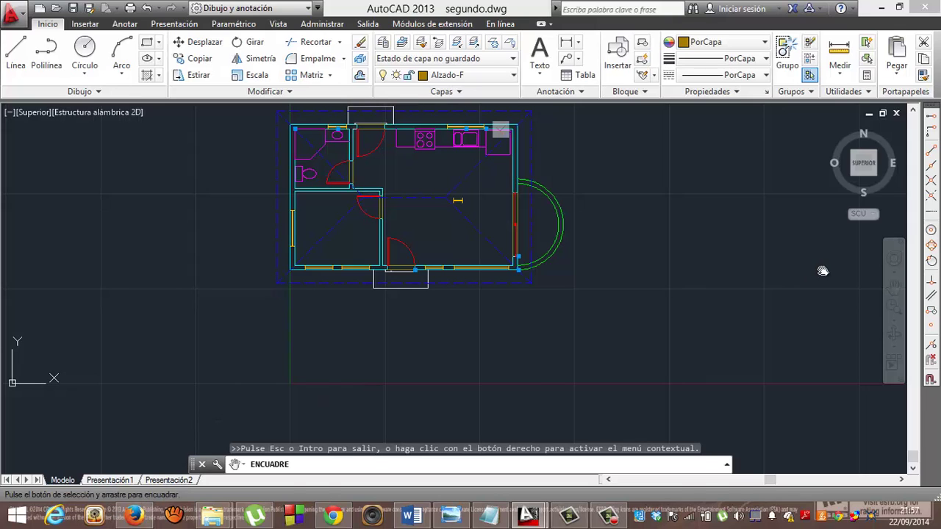
{"action": "key", "text": "Escape"}
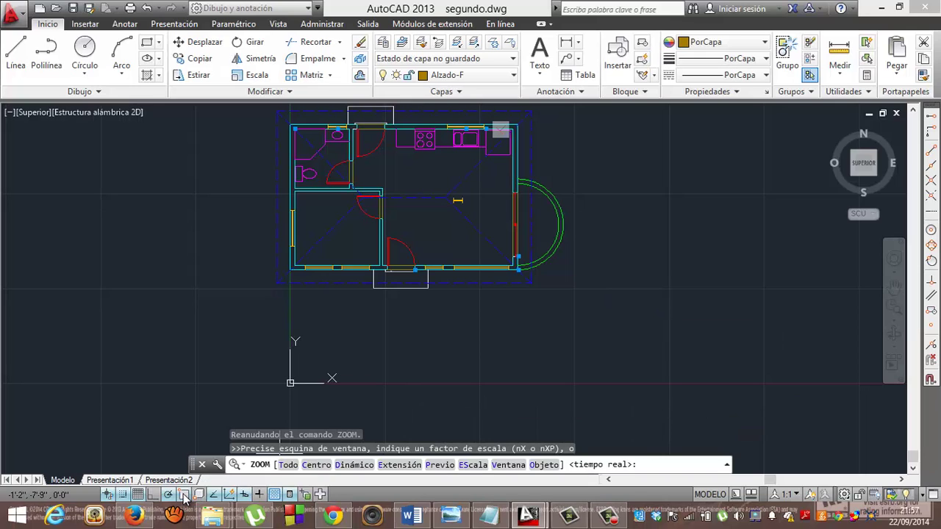
{"action": "left_click", "coordinate": [184, 497]}
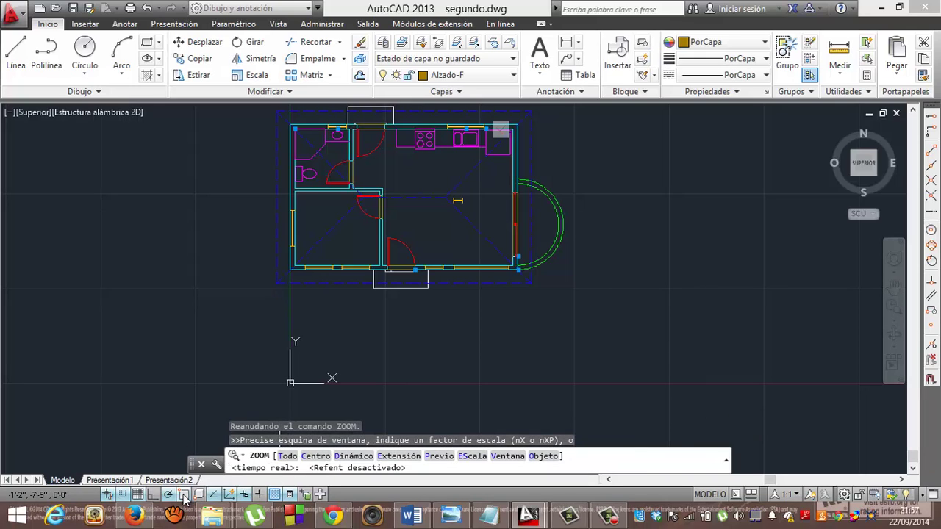
{"action": "left_click", "coordinate": [184, 497]}
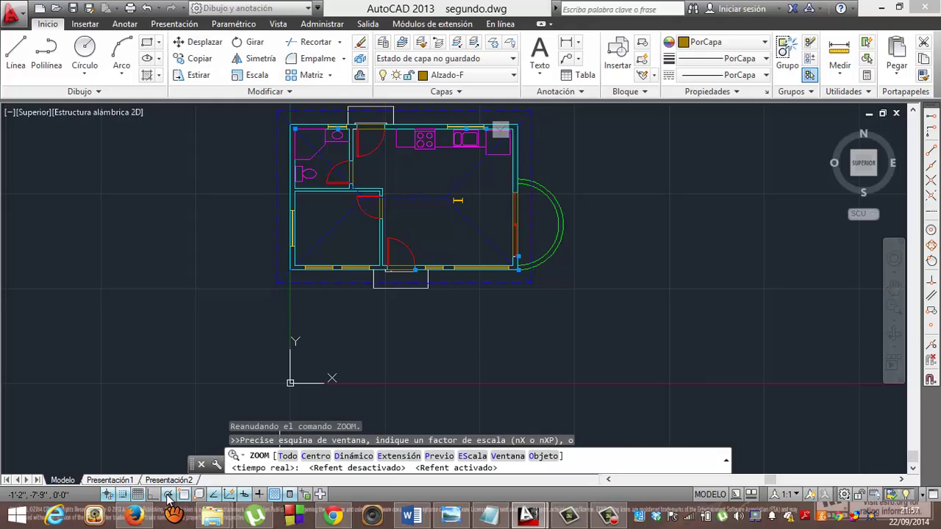
{"action": "left_click", "coordinate": [168, 497]}
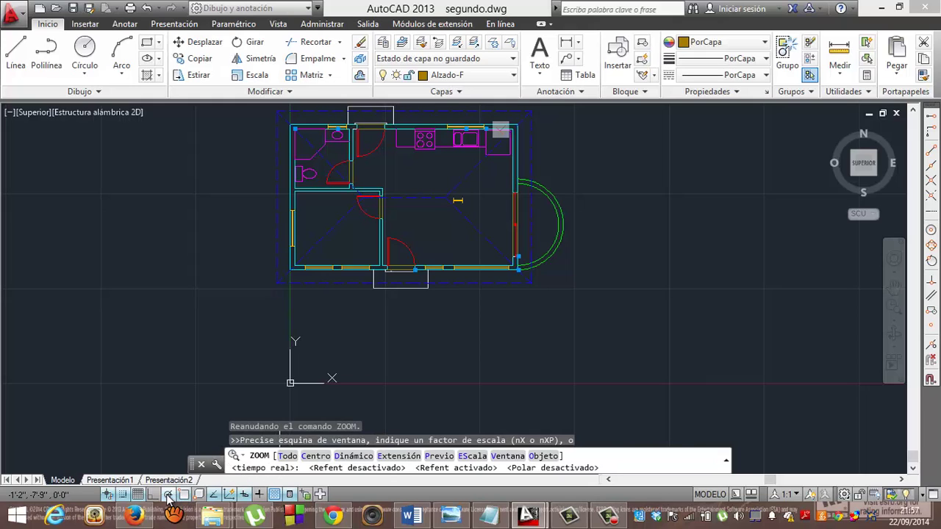
{"action": "left_click", "coordinate": [167, 497]}
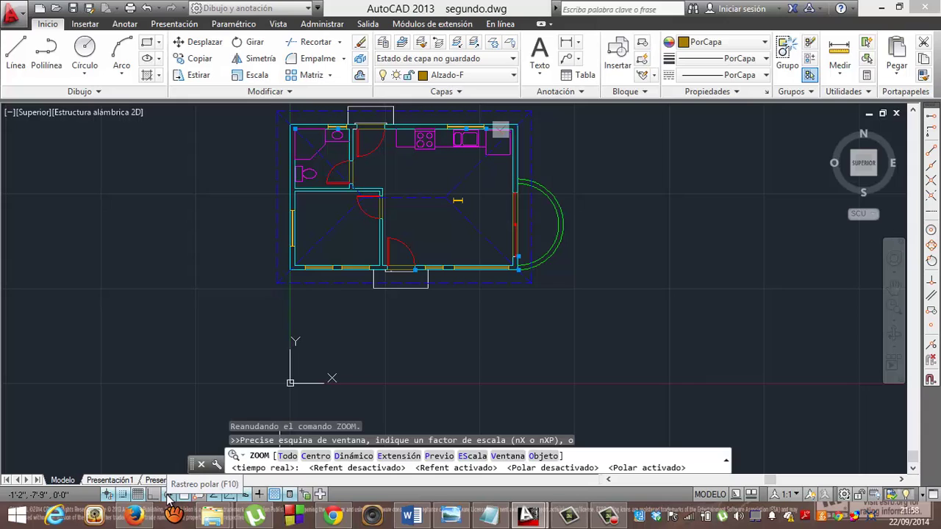
- Draw a long horizontal Línea below the plan as the elevation's base line
{"action": "left_click", "coordinate": [893, 286]}
{"action": "left_click_drag", "start_coordinate": [537, 405], "coordinate": [537, 308]}
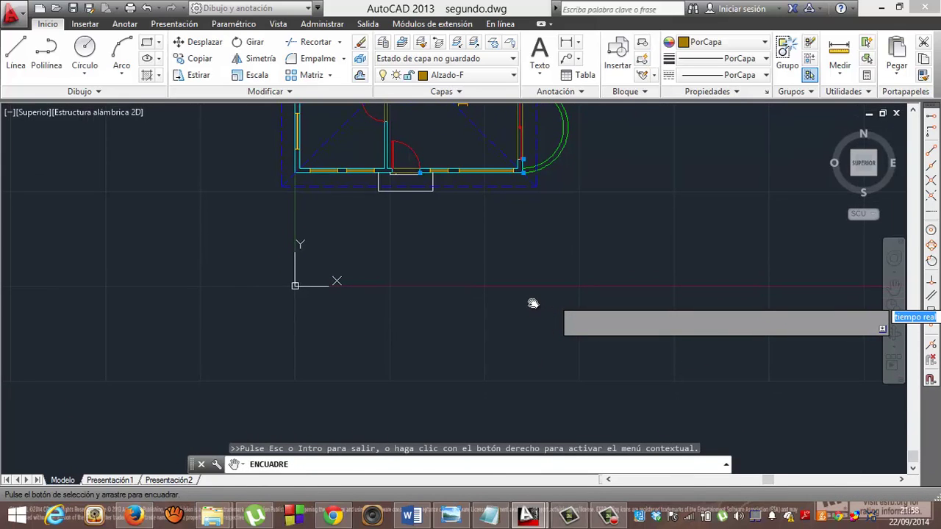
{"action": "key", "text": "Return"}
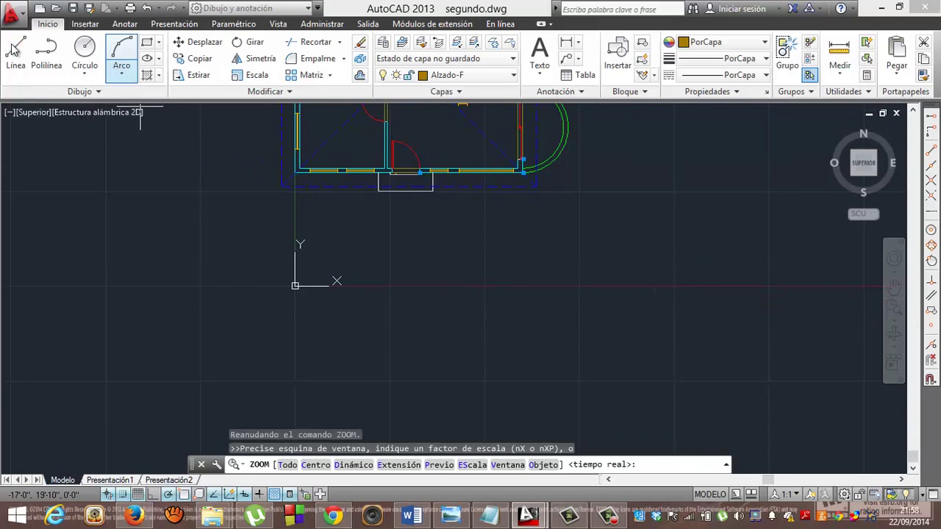
{"action": "left_click", "coordinate": [15, 50]}
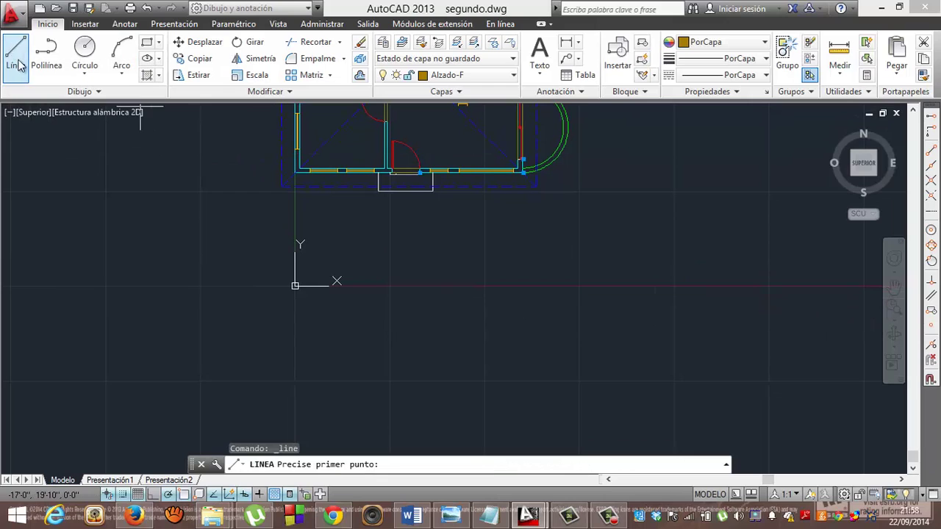
{"action": "left_click", "coordinate": [212, 409]}
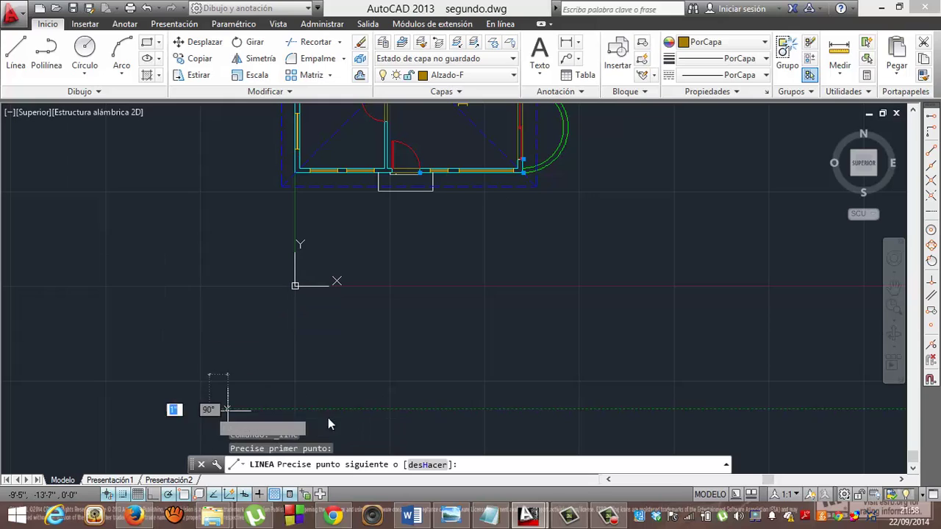
{"action": "left_click", "coordinate": [618, 409]}
{"action": "key", "text": "Escape"}
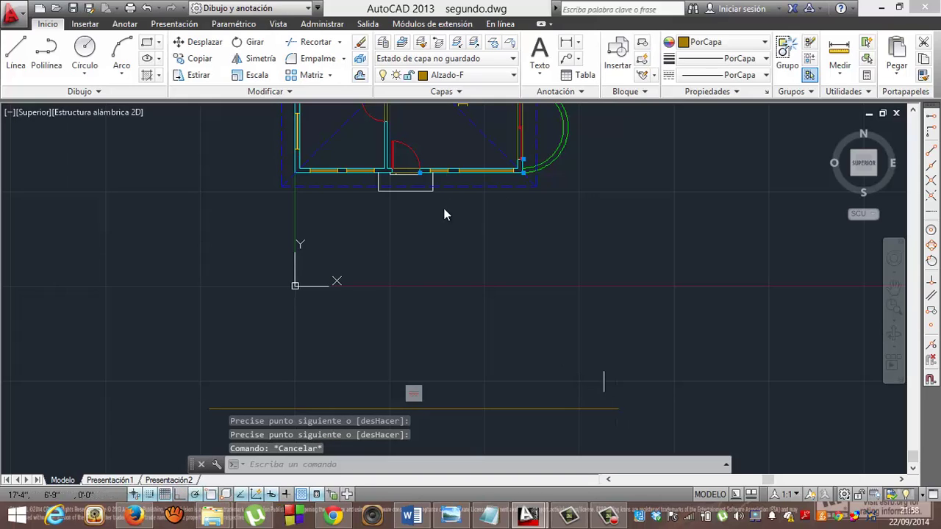
- Start a 1' offset of the base line, then cancel it
{"action": "left_click", "coordinate": [359, 76]}
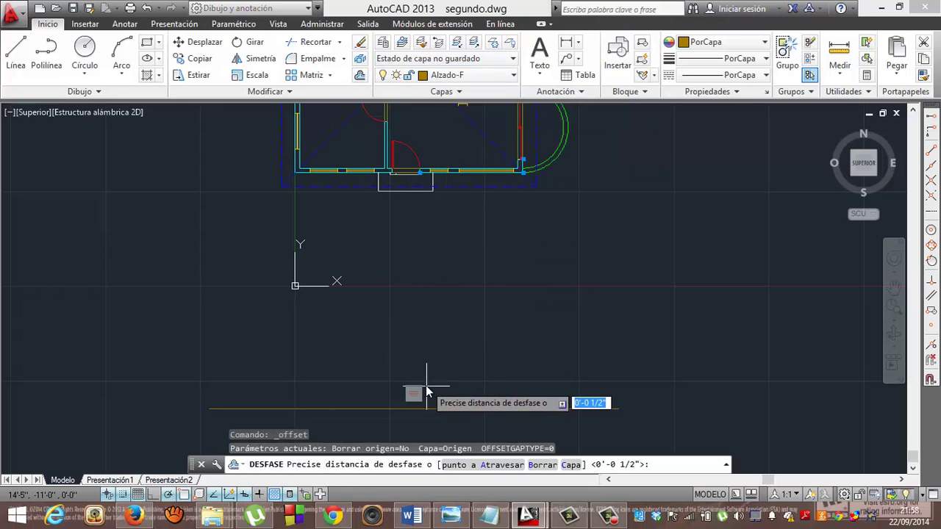
{"action": "type", "text": "1"}
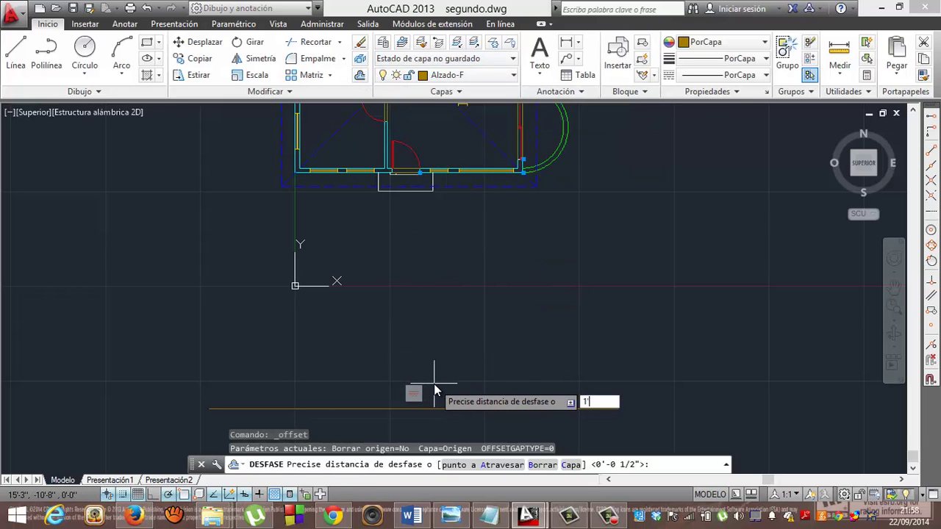
{"action": "key", "text": "Return"}
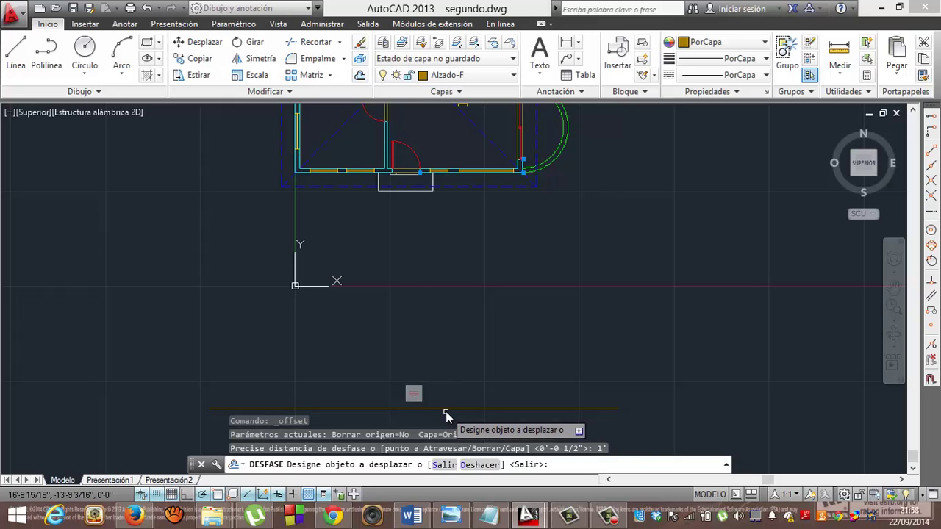
{"action": "left_click", "coordinate": [445, 409]}
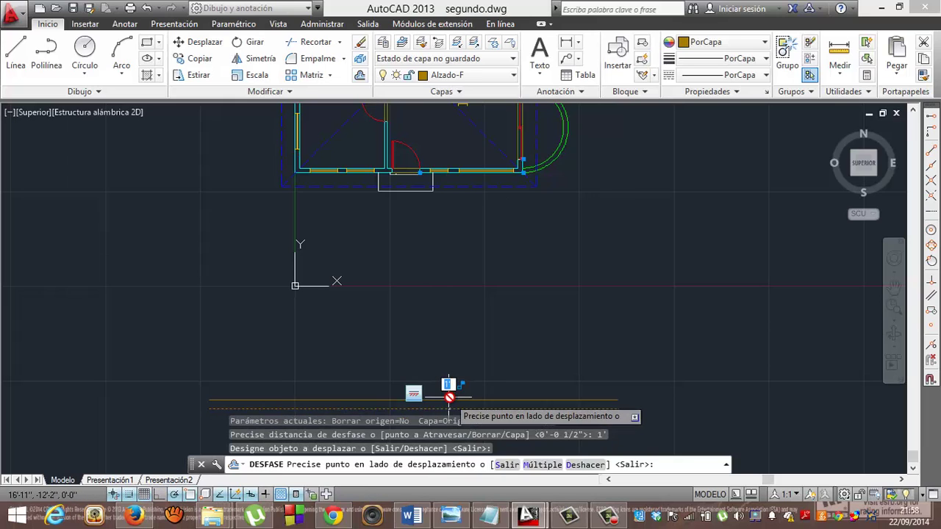
{"action": "key", "text": "Escape"}
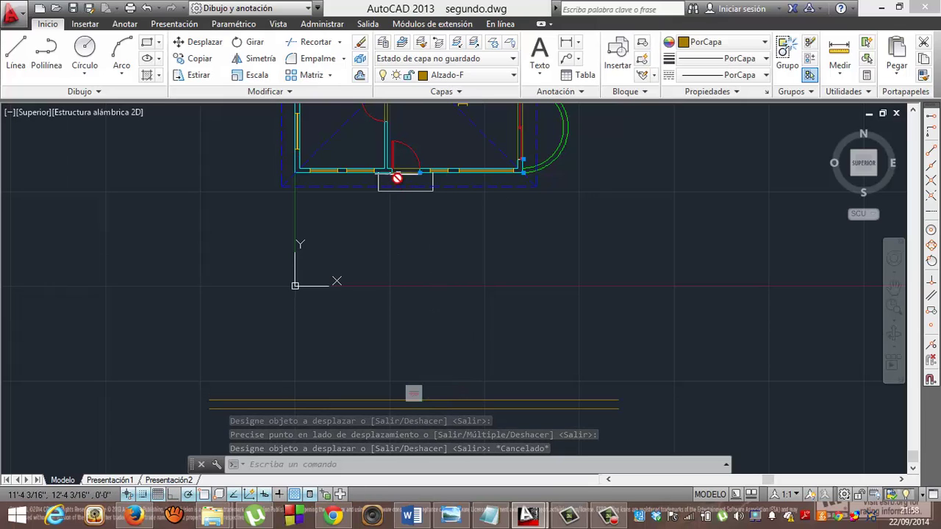
- Offset the base line 2 inches upward to create a parallel line
{"action": "key", "text": "Return"}
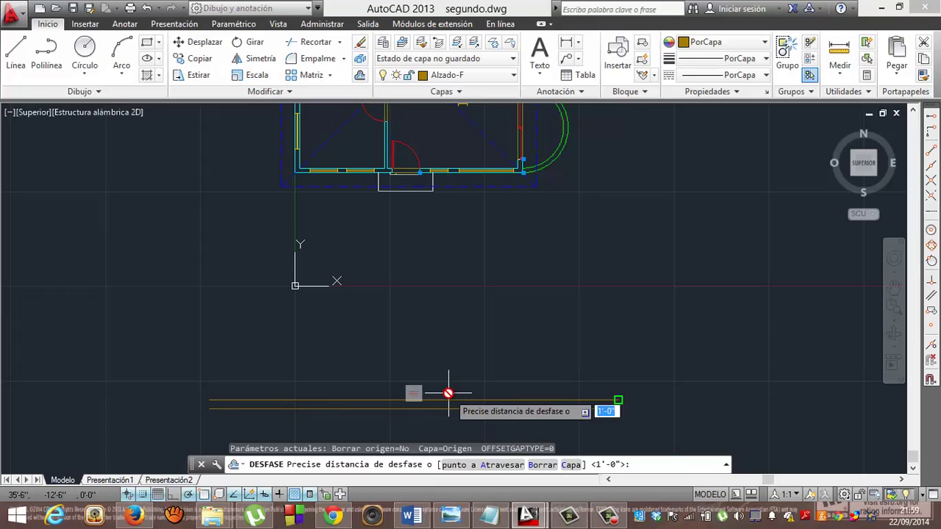
{"action": "type", "text": "2"}
{"action": "key", "text": "Return"}
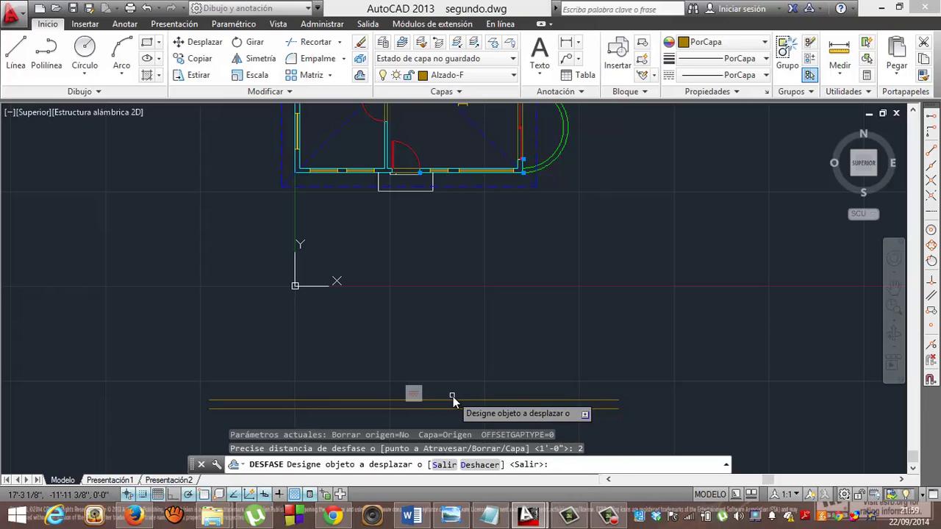
{"action": "left_click", "coordinate": [453, 400]}
{"action": "left_click", "coordinate": [454, 392]}
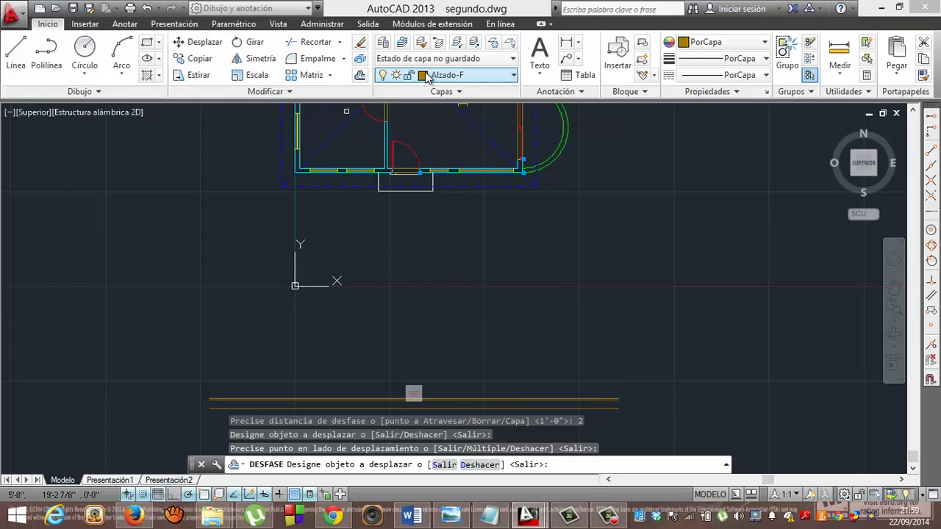
{"action": "left_click", "coordinate": [359, 76]}
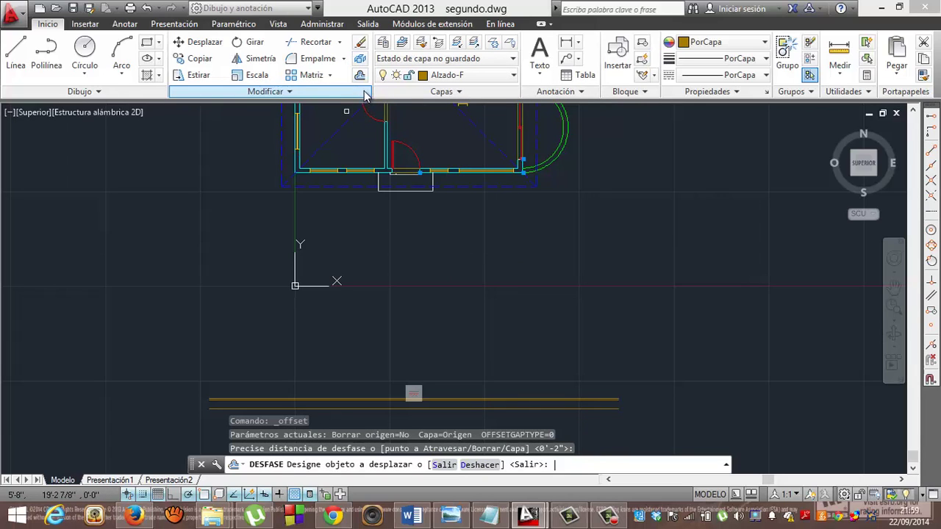
- Offset the top line 4' upward to add a third elevation line
{"action": "scroll", "coordinate": [395, 297], "scroll_direction": "up", "scroll_amount": 3}
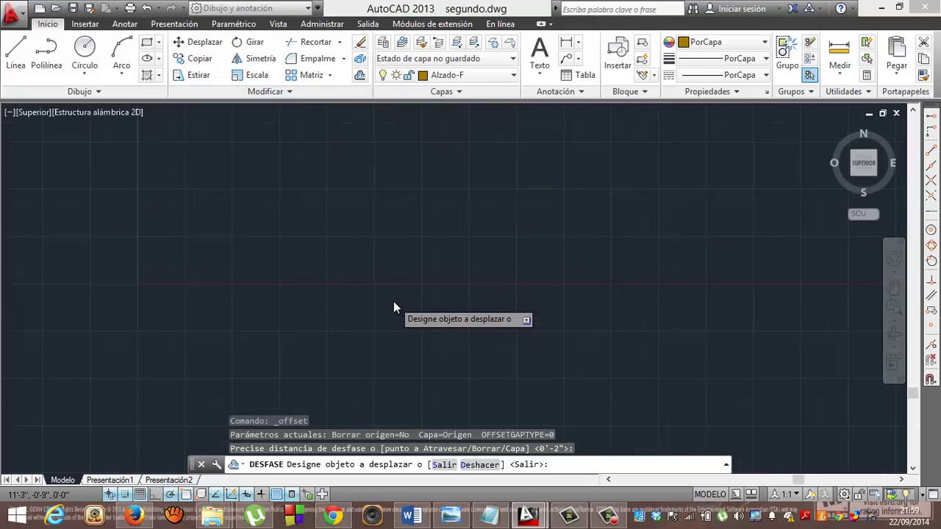
{"action": "scroll", "coordinate": [393, 301], "scroll_direction": "down", "scroll_amount": 3}
{"action": "scroll", "coordinate": [392, 303], "scroll_direction": "down", "scroll_amount": 1}
{"action": "key", "text": "Escape"}
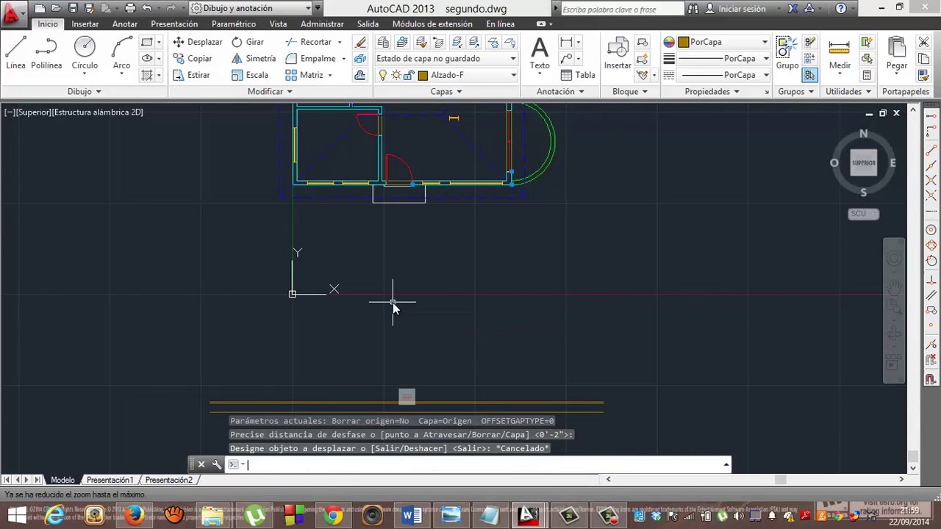
{"action": "left_click", "coordinate": [395, 309]}
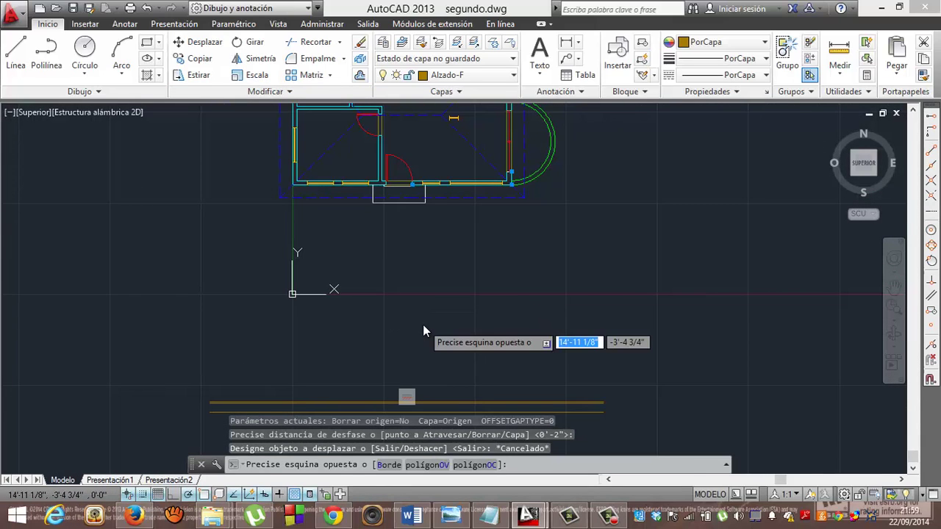
{"action": "key", "text": "Escape"}
{"action": "key", "text": "Return"}
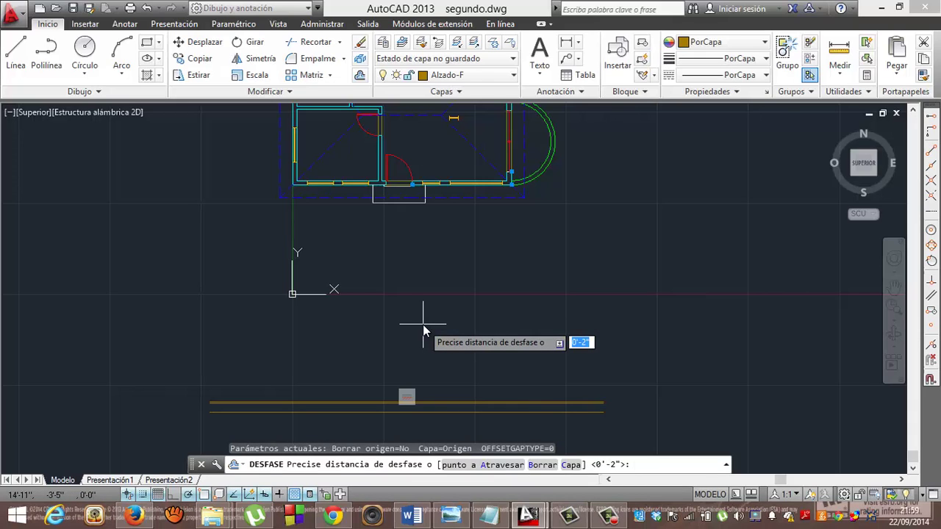
{"action": "type", "text": "4'"}
{"action": "key", "text": "Return"}
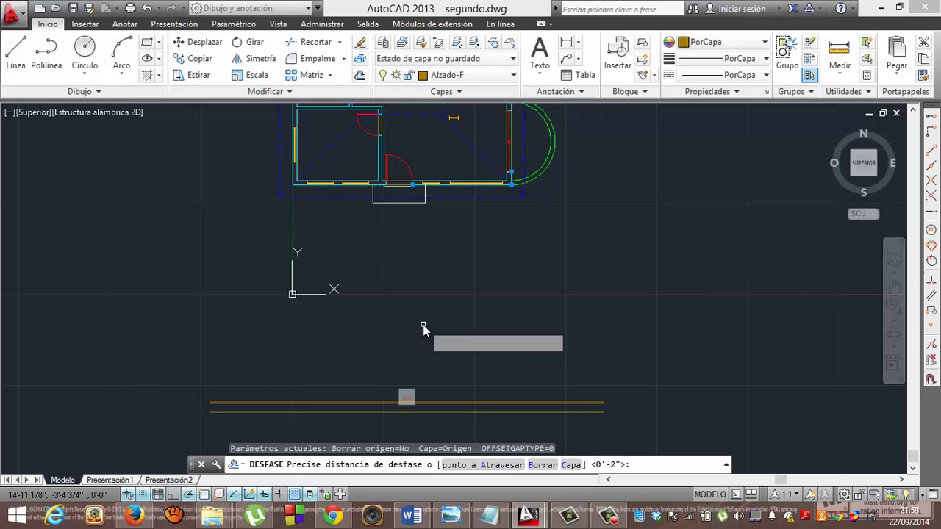
{"action": "left_click", "coordinate": [431, 415]}
{"action": "left_click", "coordinate": [434, 376]}
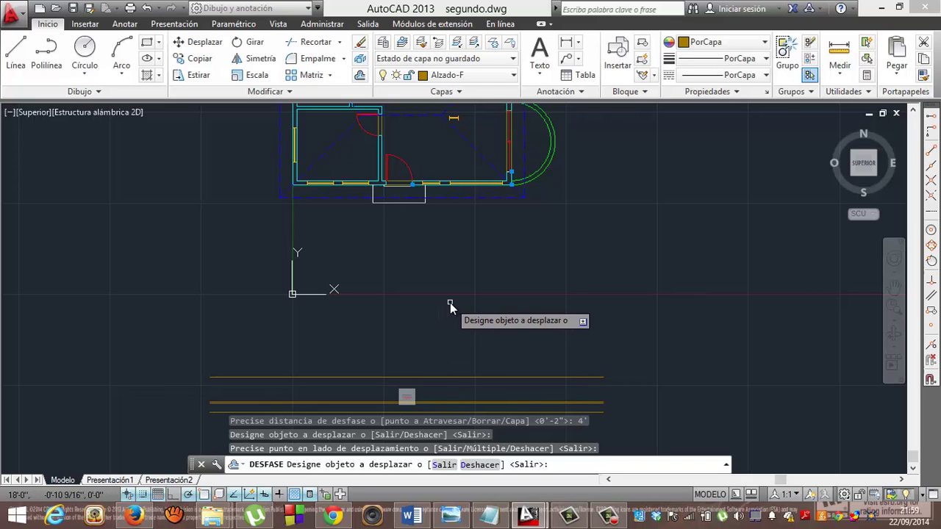
- Offset the top elevation line 3'-6" upward
{"action": "key", "text": "Return"}
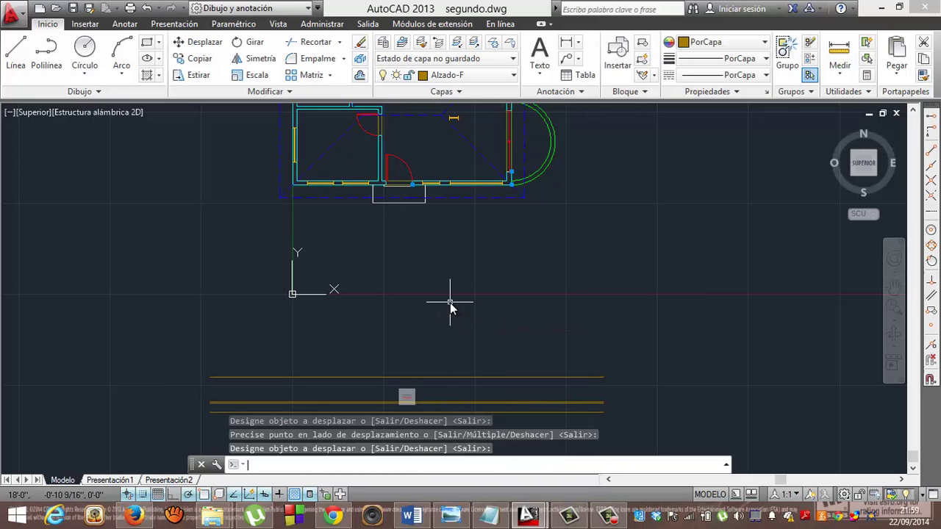
{"action": "key", "text": "Return"}
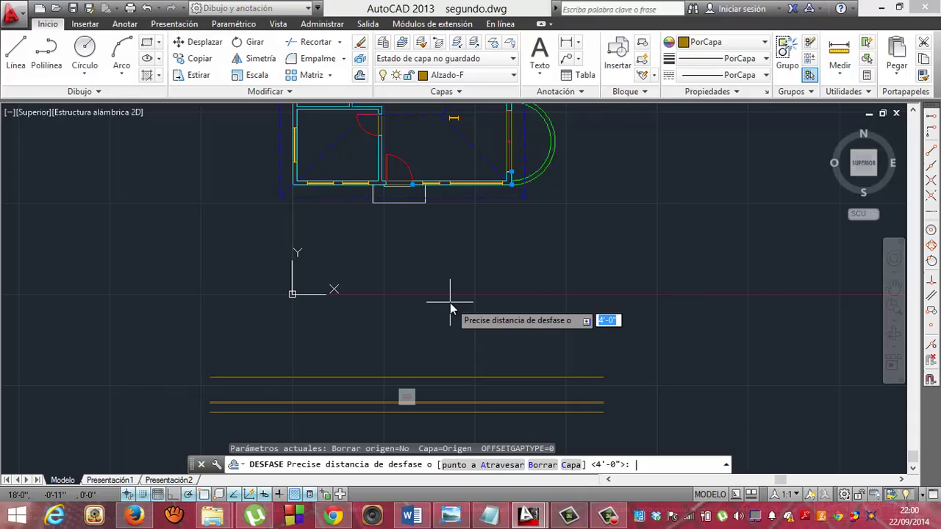
{"action": "type", "text": "3'"}
{"action": "type", "text": "6"}
{"action": "key", "text": "Return"}
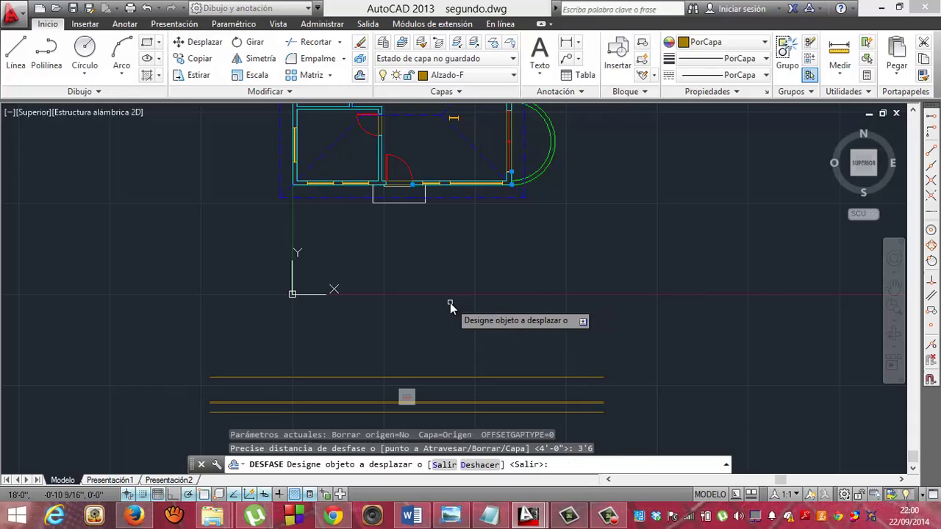
{"action": "left_click", "coordinate": [451, 379]}
{"action": "left_click", "coordinate": [456, 342]}
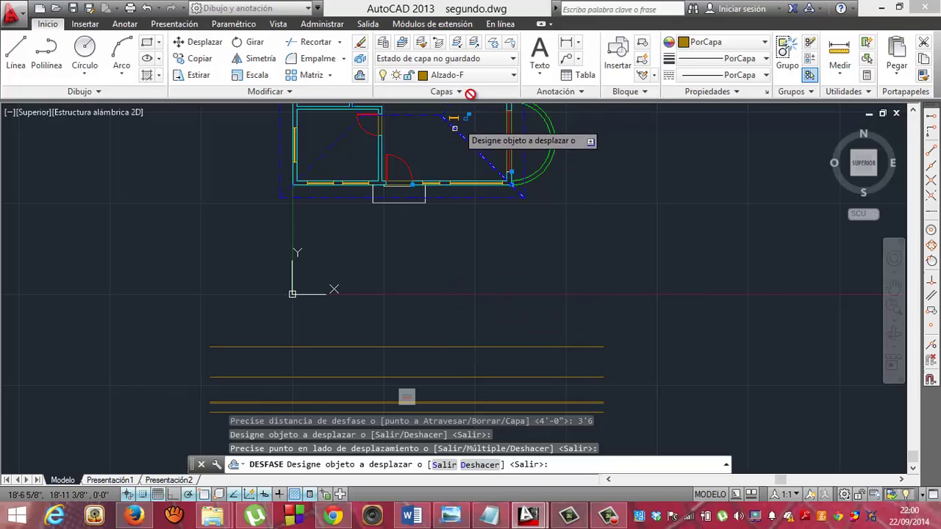
- Offset the new top line 1'-6" upward
{"action": "key", "text": "Return"}
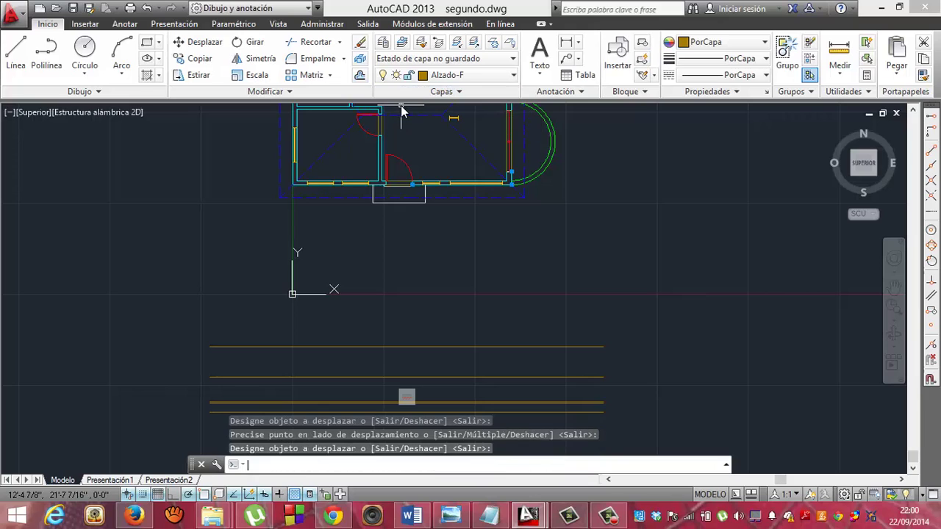
{"action": "key", "text": "Return"}
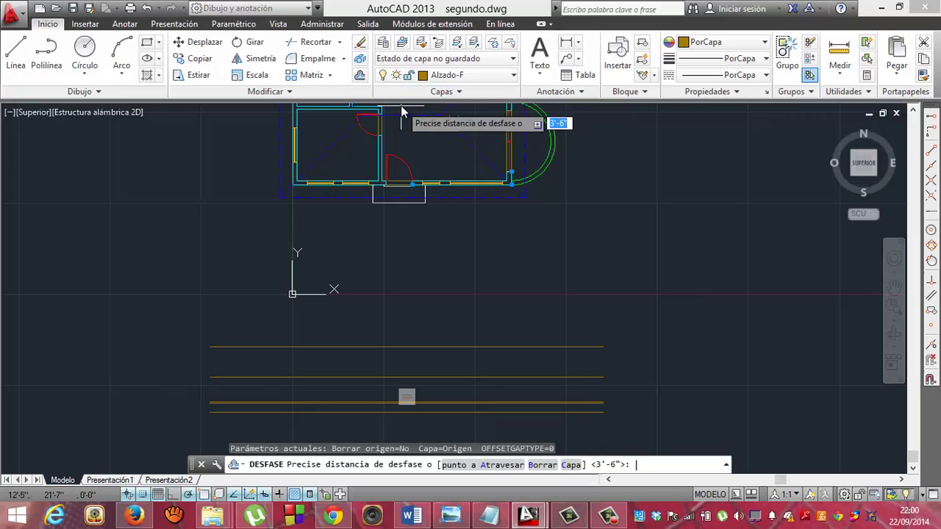
{"action": "type", "text": "1'6"}
{"action": "key", "text": "Return"}
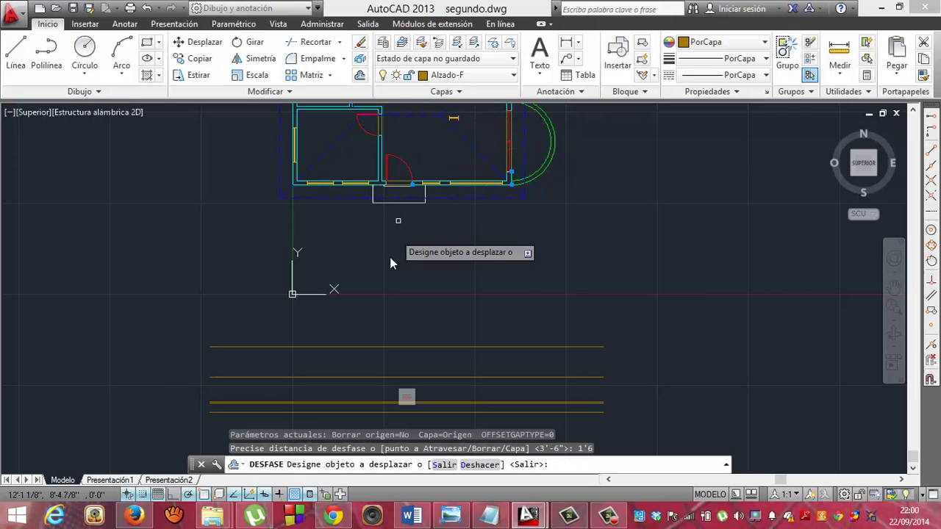
{"action": "left_click", "coordinate": [380, 348]}
{"action": "left_click", "coordinate": [385, 328]}
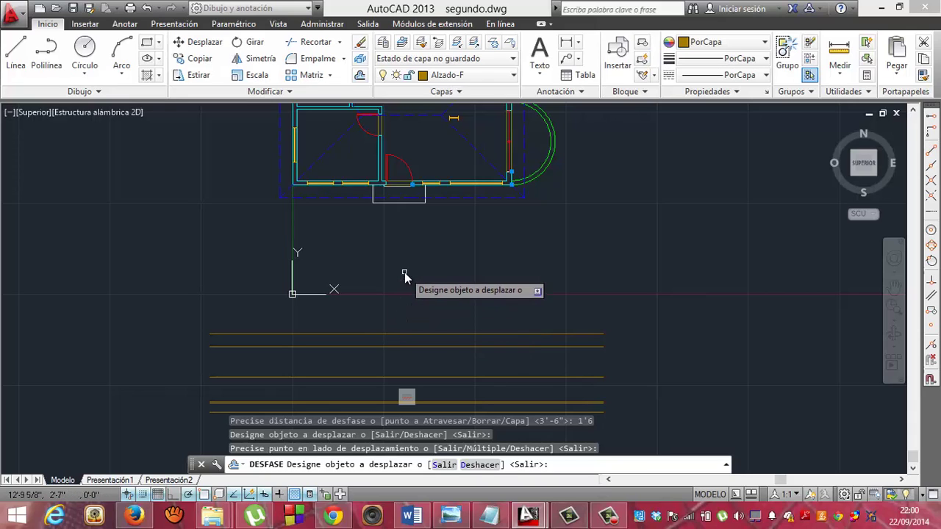
- Offset the top line 6 inches upward
{"action": "key", "text": "Return"}
{"action": "key", "text": "Return"}
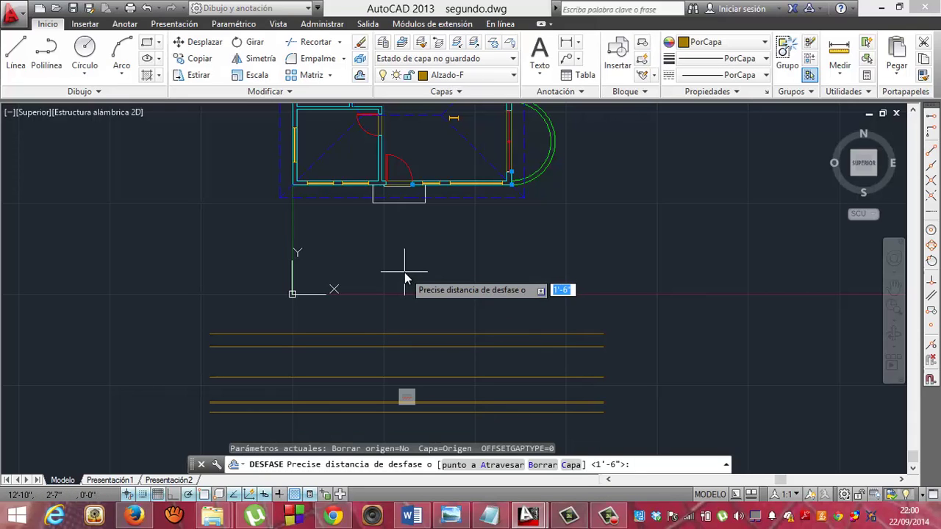
{"action": "type", "text": "6"}
{"action": "key", "text": "Return"}
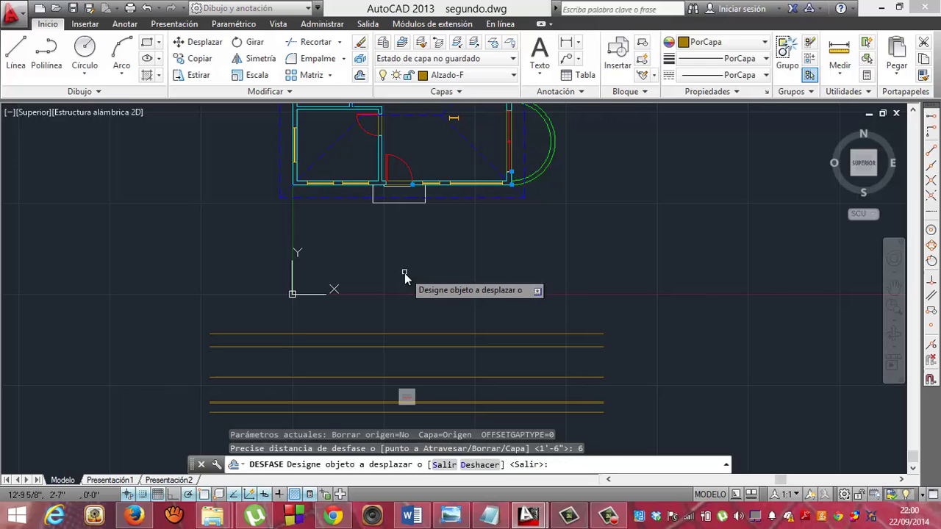
{"action": "left_click", "coordinate": [405, 335]}
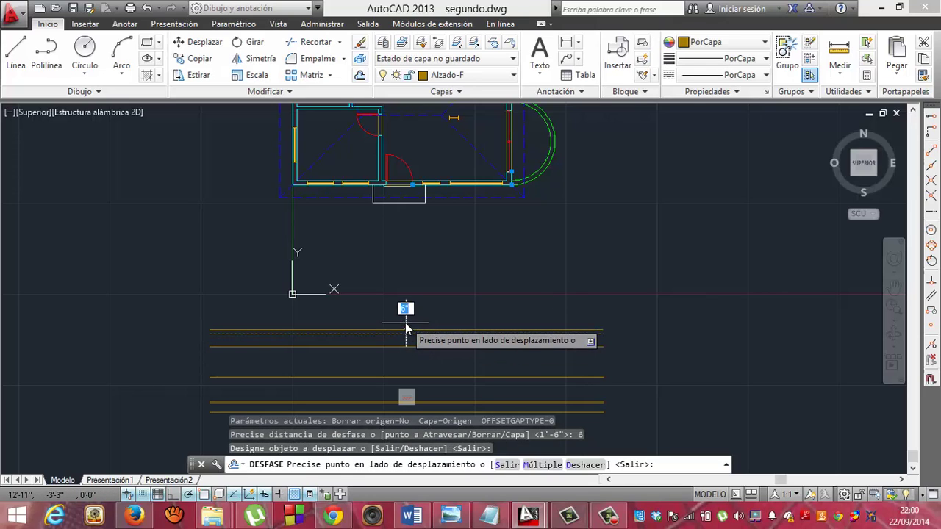
{"action": "left_click", "coordinate": [406, 323]}
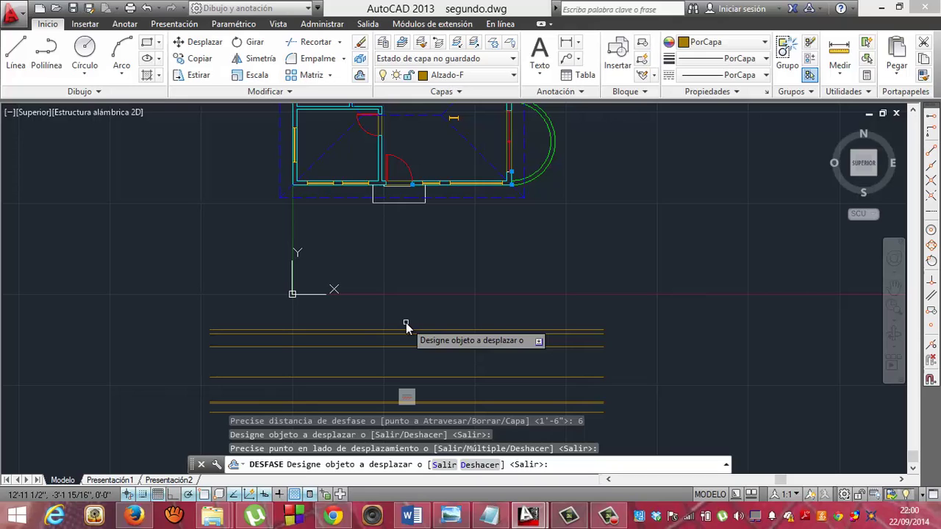
- Try a 3-inch offset of the top line, then undo it
{"action": "key", "text": "Return"}
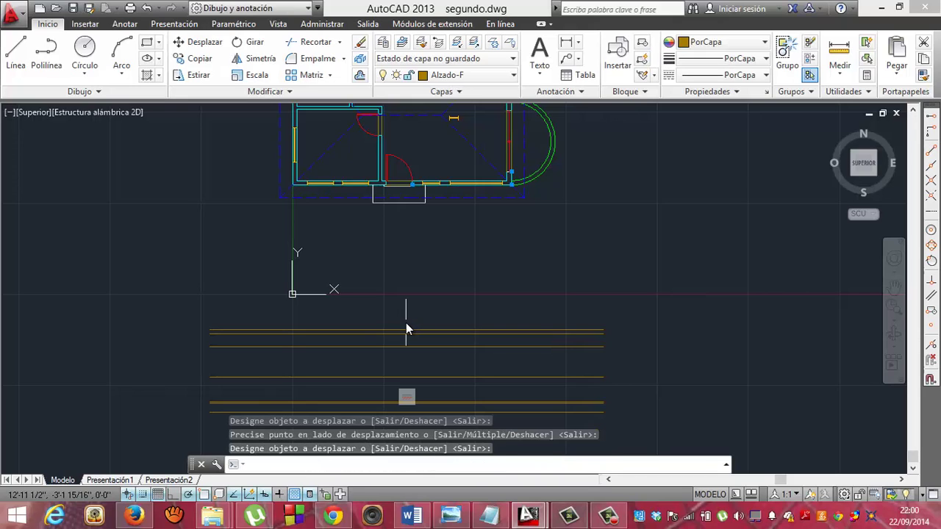
{"action": "key", "text": "Return"}
{"action": "type", "text": "3"}
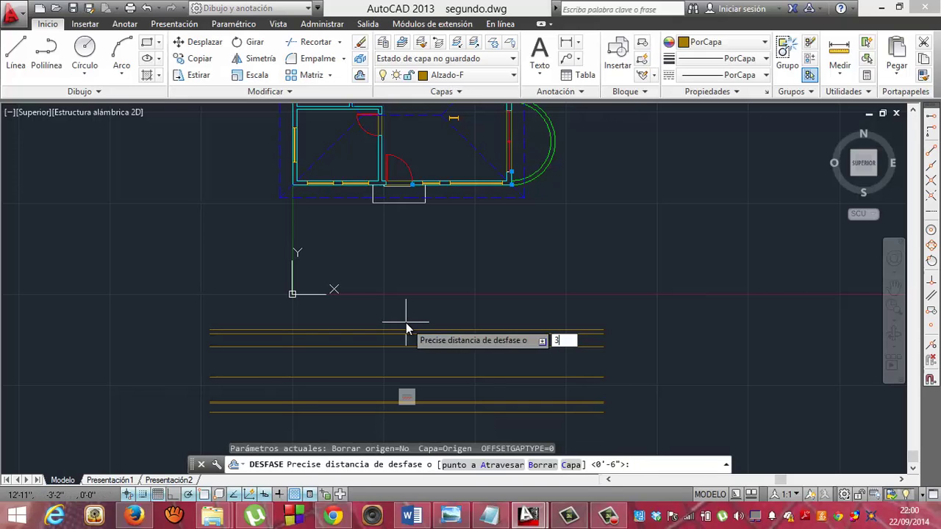
{"action": "key", "text": "Return"}
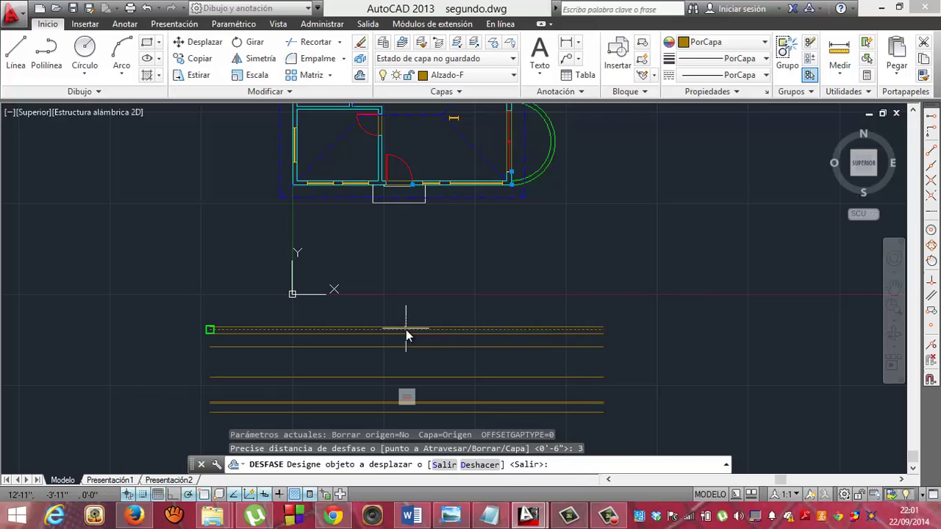
{"action": "left_click", "coordinate": [406, 329]}
{"action": "key", "text": "ctrl+z"}
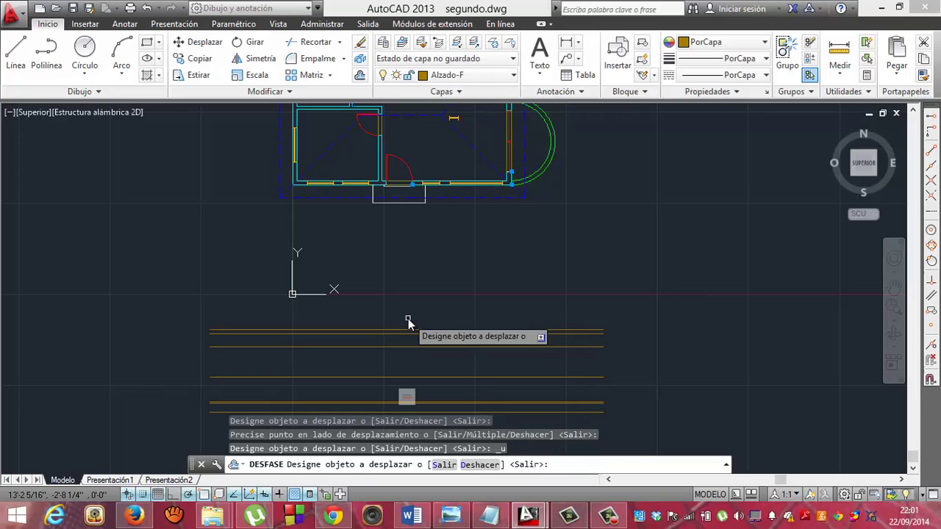
- Offset the current top line 3' upward as the final elevation line
{"action": "key", "text": "Return"}
{"action": "key", "text": "Return"}
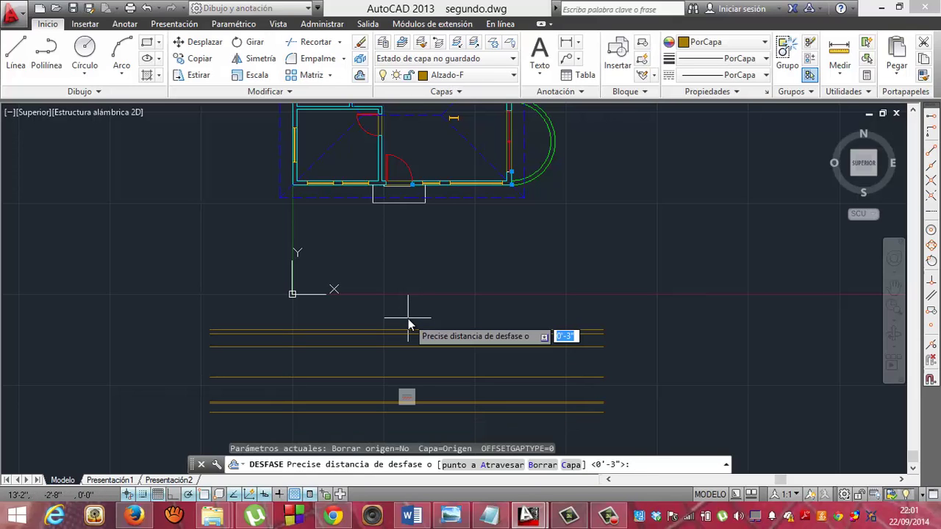
{"action": "type", "text": "3'"}
{"action": "key", "text": "Return"}
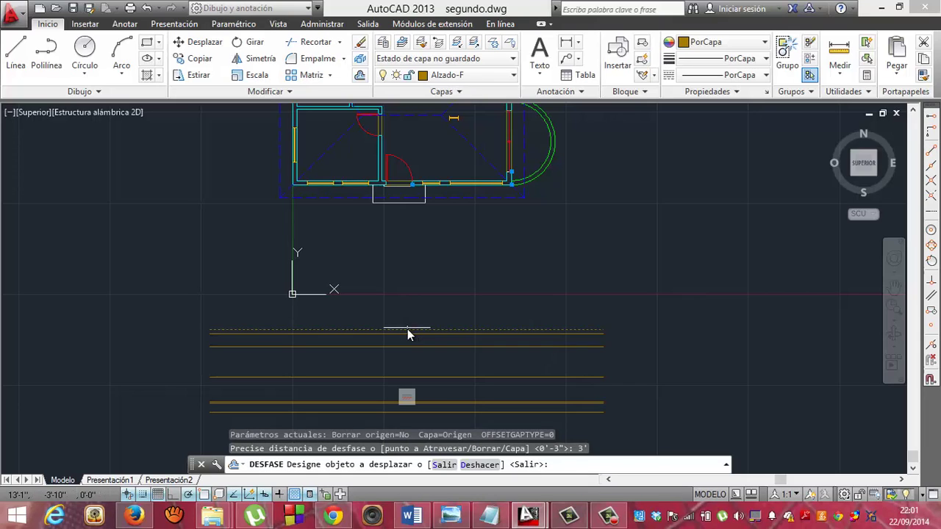
{"action": "left_click", "coordinate": [407, 327]}
{"action": "left_click", "coordinate": [409, 310]}
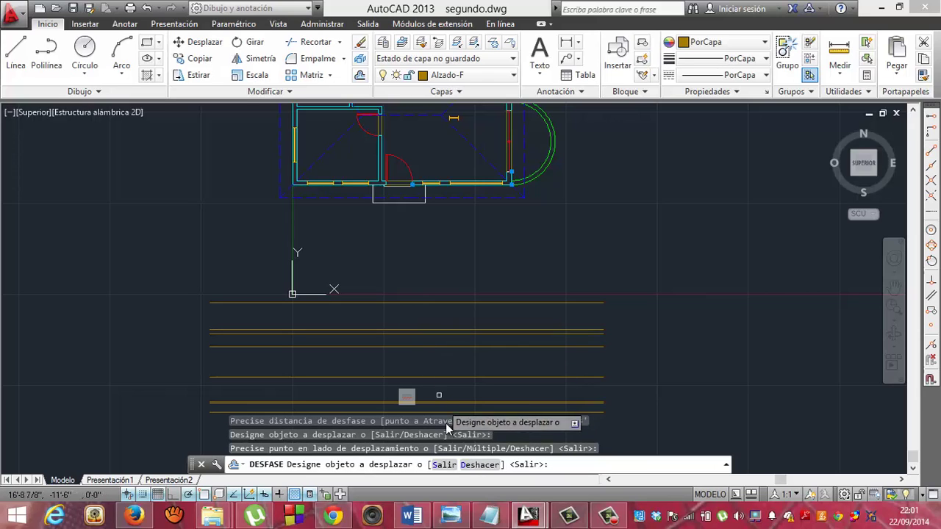
{"action": "left_click", "coordinate": [607, 515]}
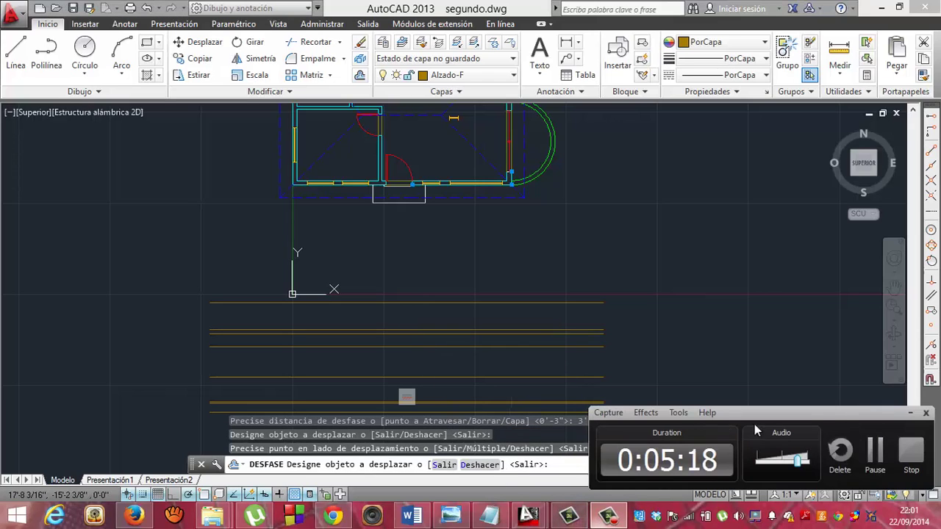